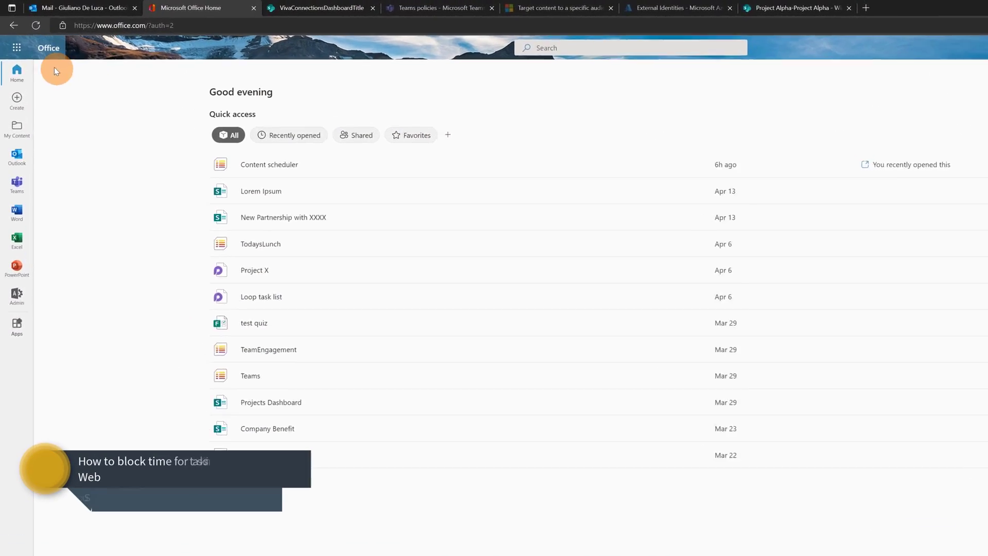
# - Launch Microsoft To Do from the app launcher and show the Tasks list with its six open tasks
pyautogui.click(21, 62)
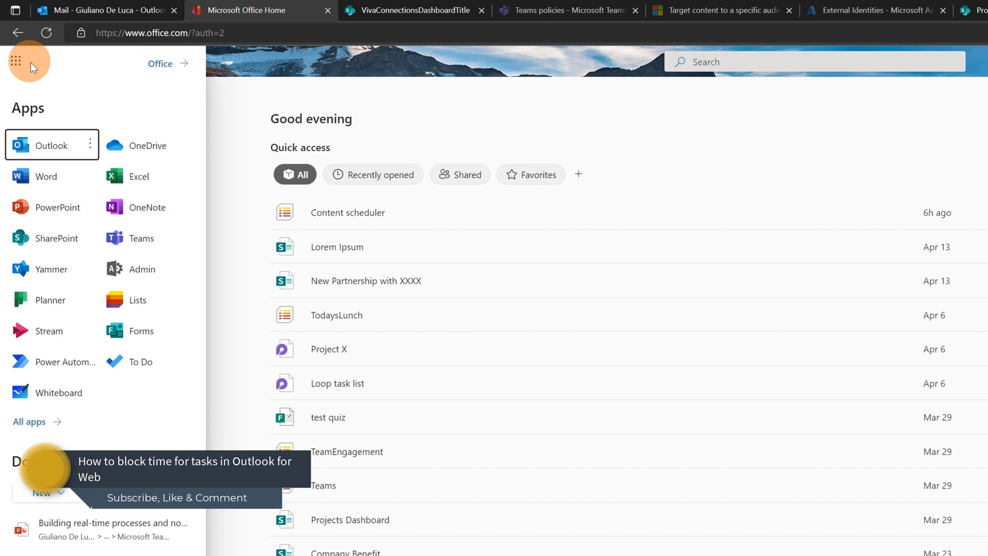
pyautogui.click(74, 161)
pyautogui.click(129, 362)
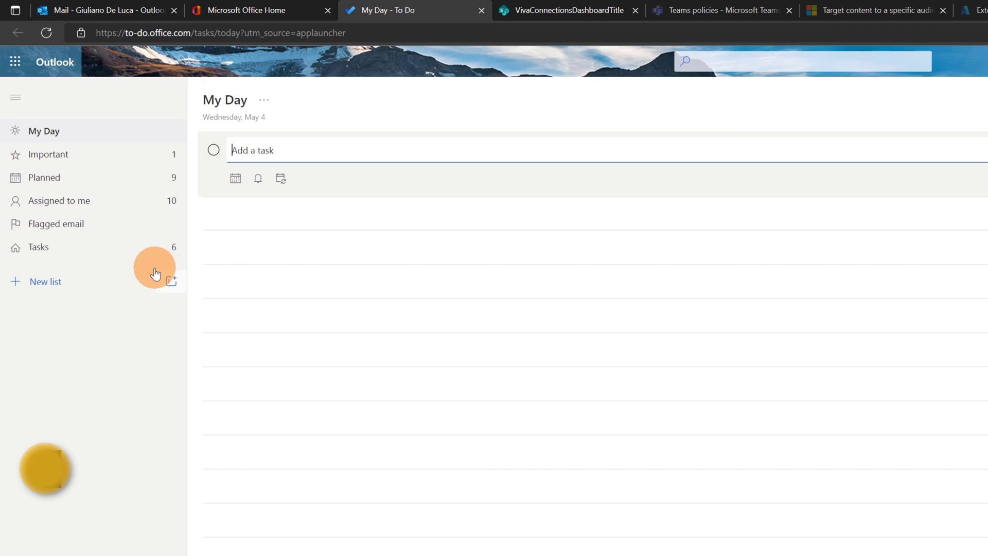
pyautogui.click(62, 256)
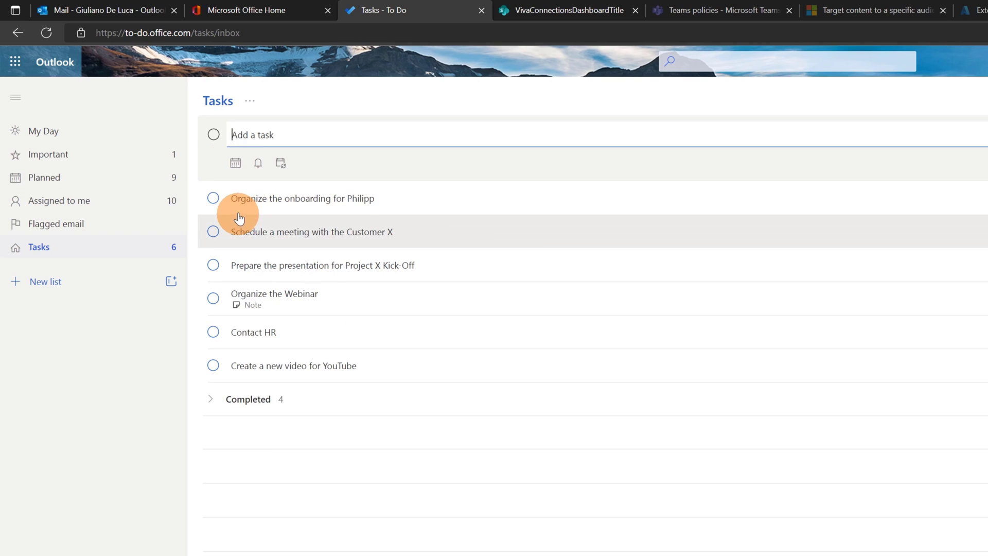
# - Show the Outlook web calendar's May 1–7 week with the To Do pane listing six tasks
pyautogui.click(132, 11)
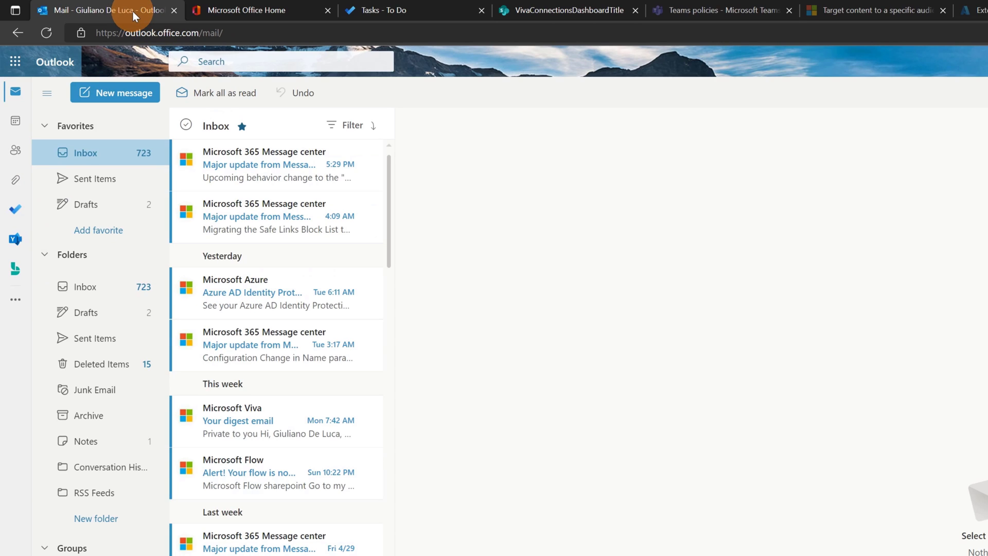
pyautogui.click(16, 124)
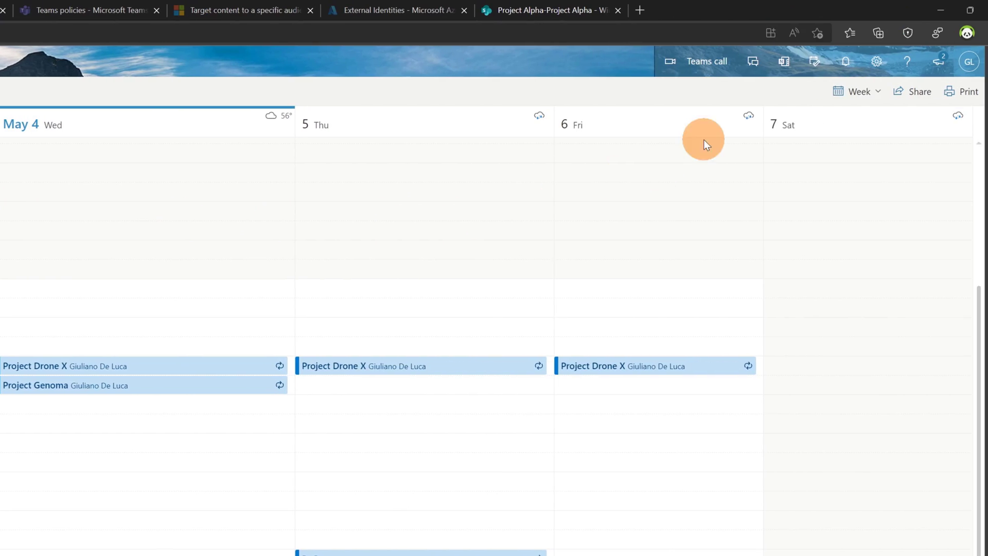
pyautogui.click(815, 75)
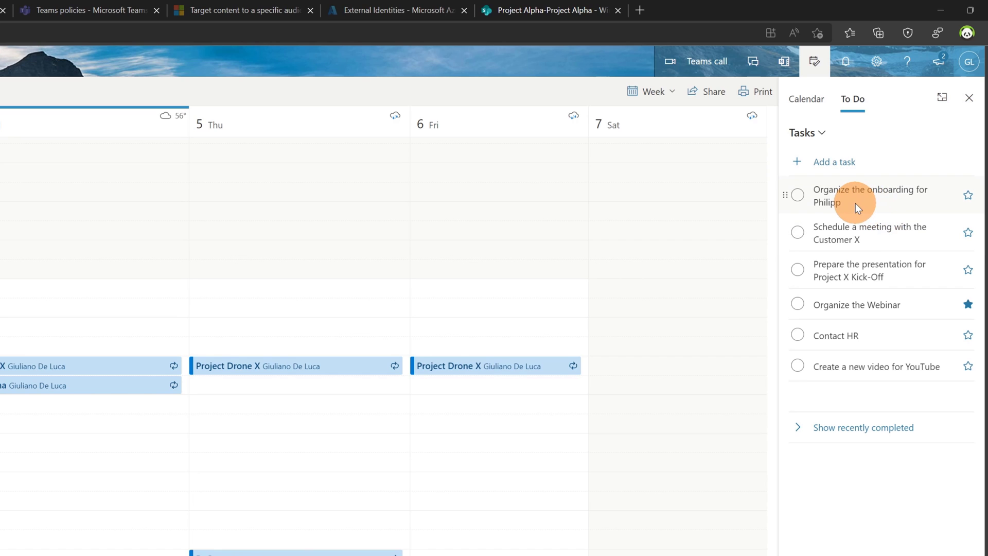
# - Place the onboarding task on Thursday May 5, 12:00–2:00 PM, and open the event's details
pyautogui.moveTo(855, 203); pyautogui.dragTo(296, 445)
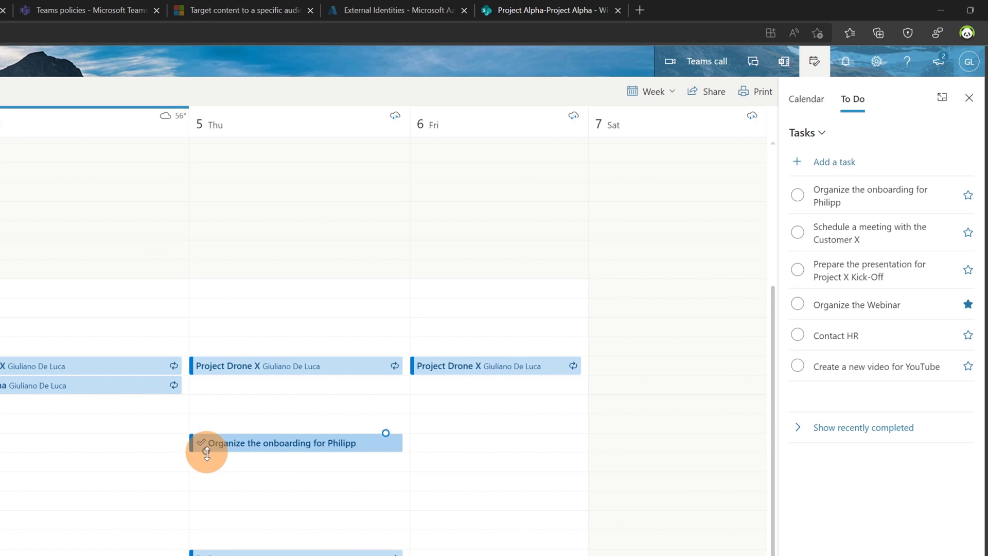
pyautogui.moveTo(206, 453); pyautogui.dragTo(206, 502)
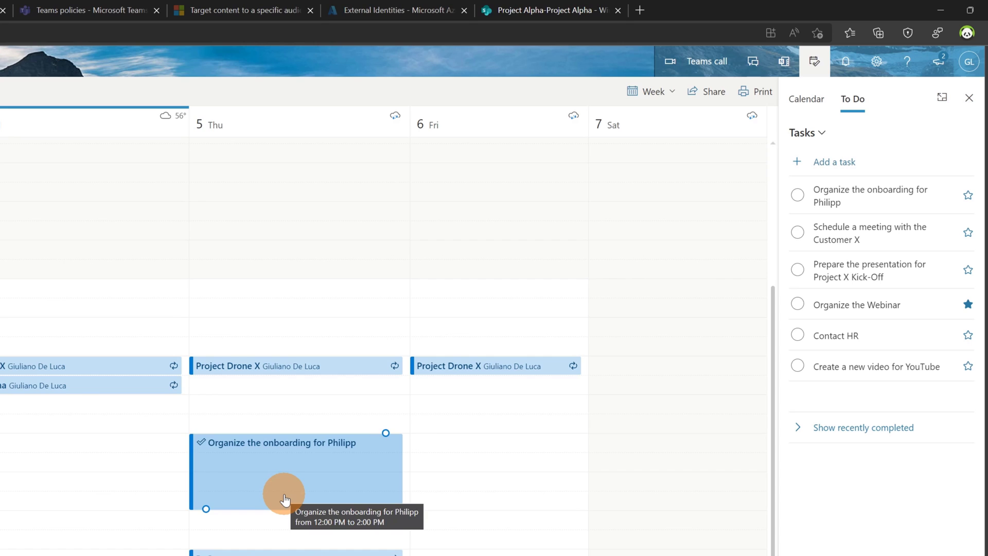
pyautogui.click(363, 481)
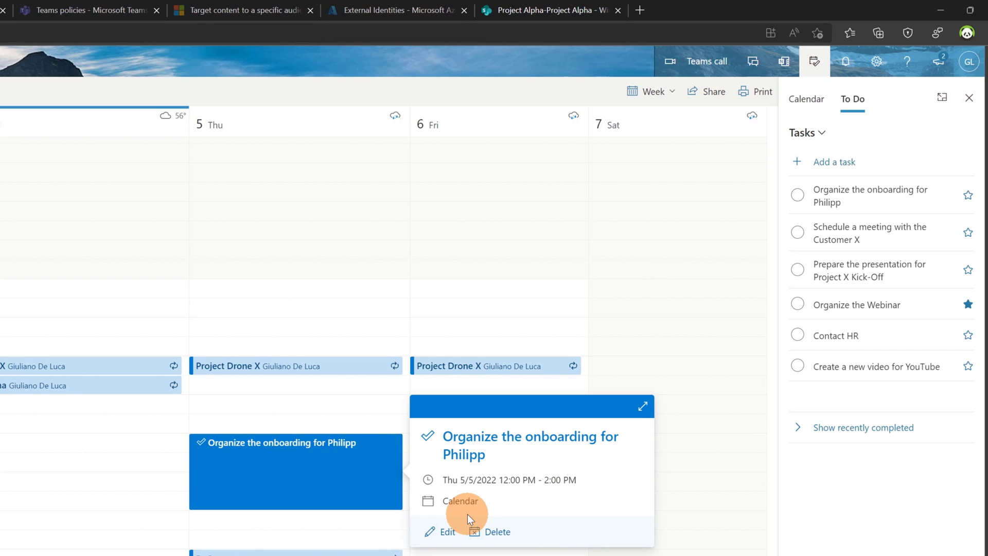
pyautogui.click(447, 530)
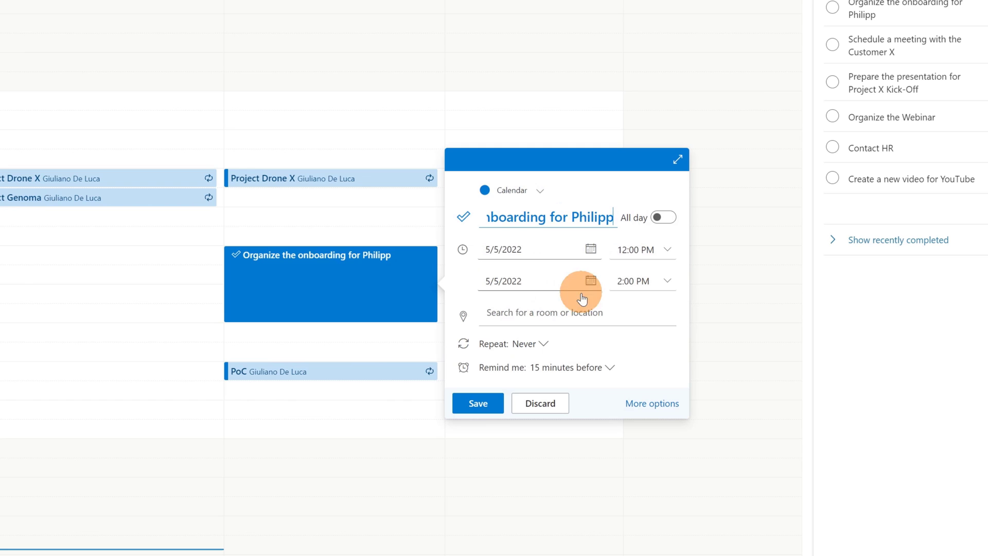
pyautogui.click(642, 401)
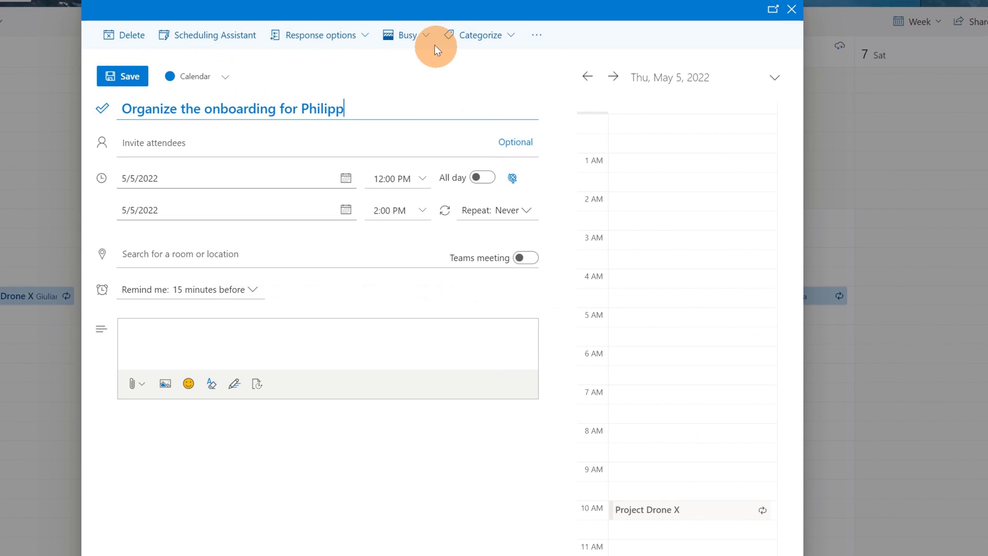
pyautogui.click(428, 40)
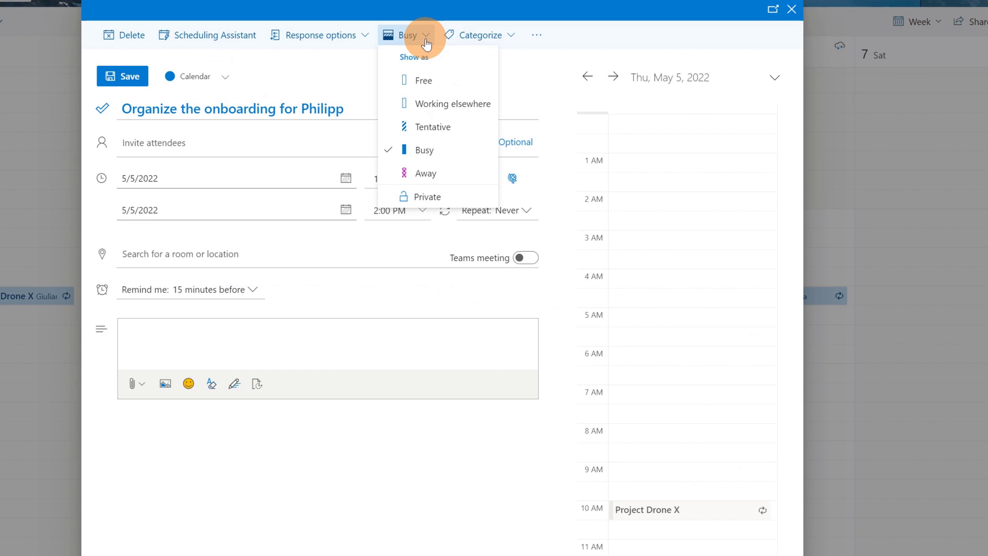
pyautogui.click(786, 10)
pyautogui.click(466, 434)
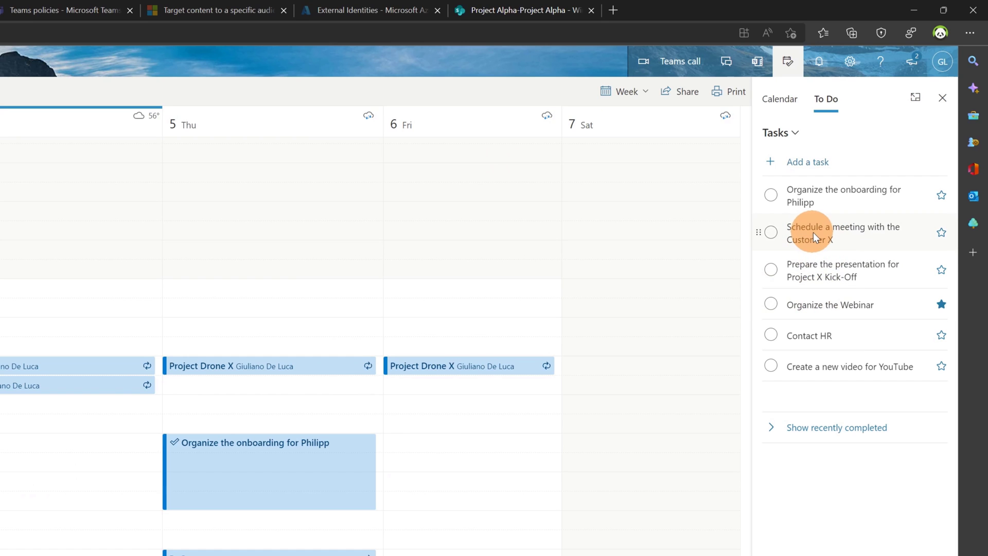
# - Drop 'Schedule a meeting with the Customer X' into Thursday's 2:30–3:00 PM slot
pyautogui.moveTo(814, 233); pyautogui.dragTo(274, 552)
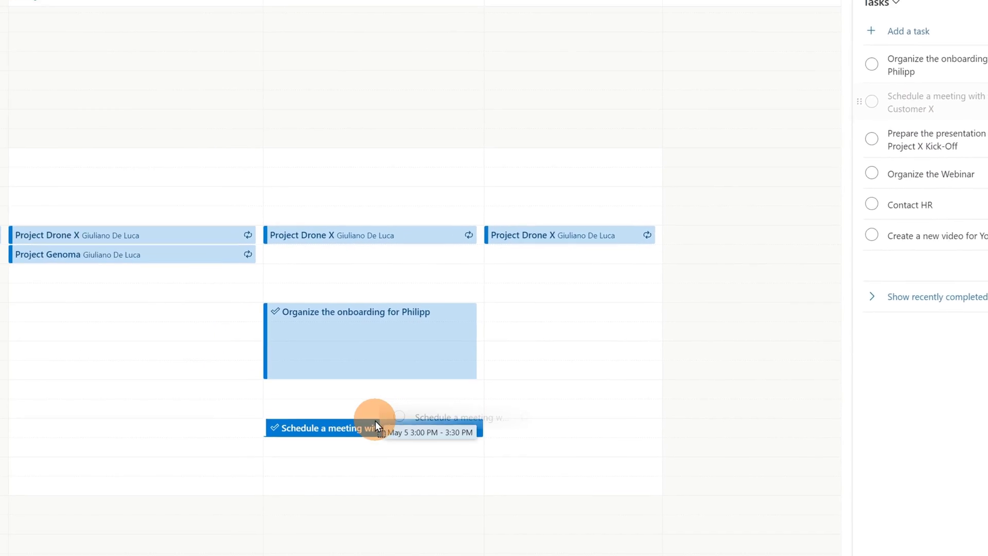
pyautogui.moveTo(375, 421); pyautogui.dragTo(361, 411)
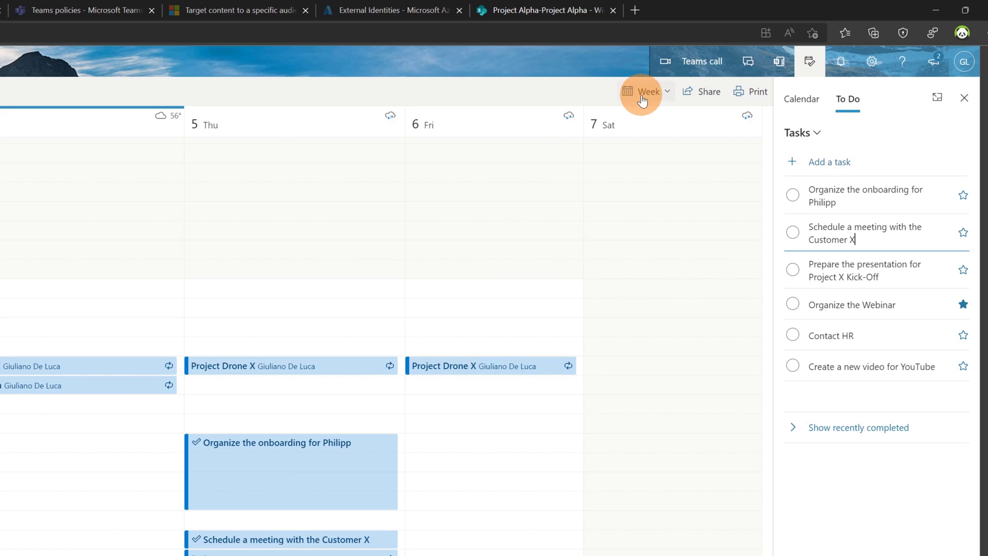
# - Change the calendar layout from Week to Board
pyautogui.click(668, 99)
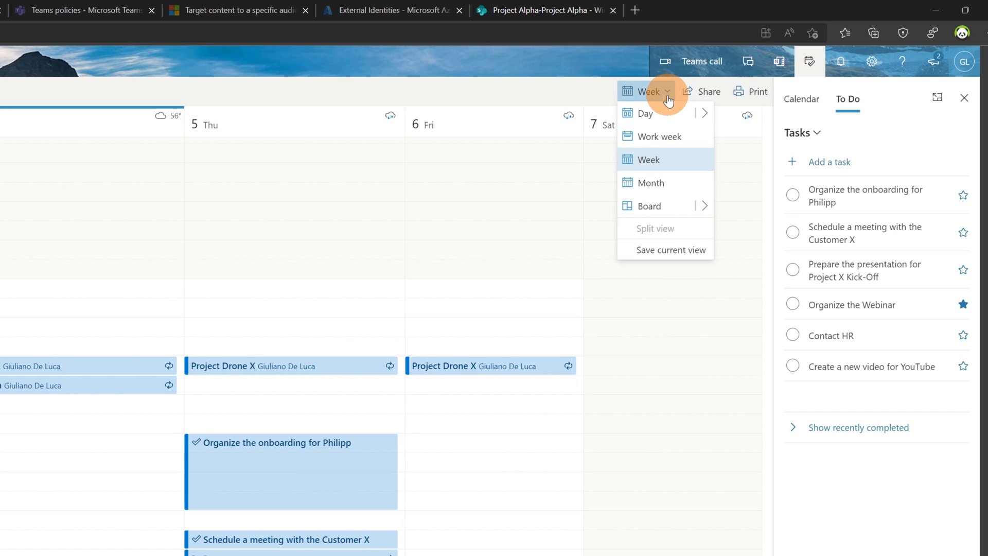
pyautogui.click(650, 207)
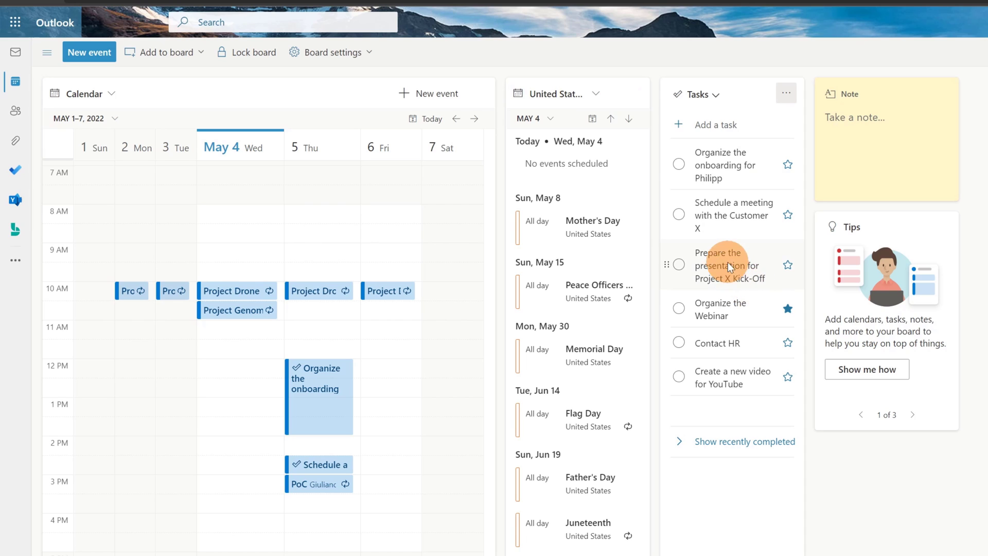
# - Move the Contact HR task from the Tasks card onto Friday May 6 at 12 PM
pyautogui.click(663, 348)
pyautogui.moveTo(664, 348); pyautogui.dragTo(373, 377)
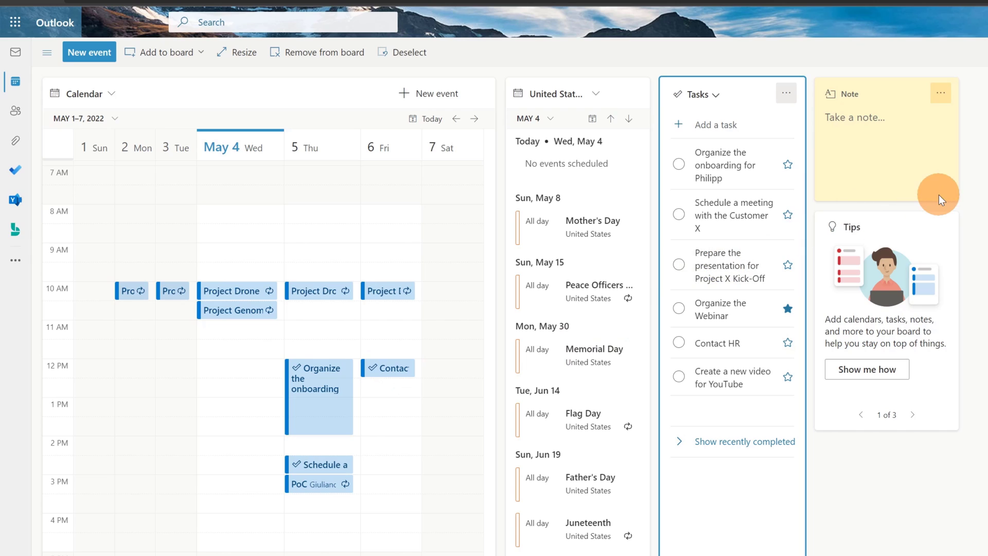
pyautogui.moveTo(706, 147); pyautogui.dragTo(707, 146)
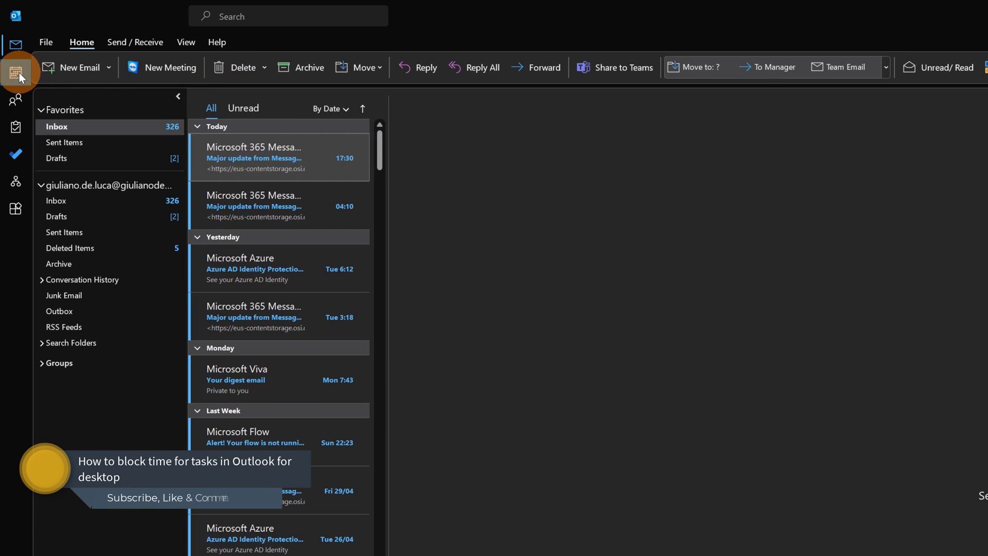
# - Open the May 2022 month calendar and show the To-Do Bar's Tasks pane beside it
pyautogui.click(16, 73)
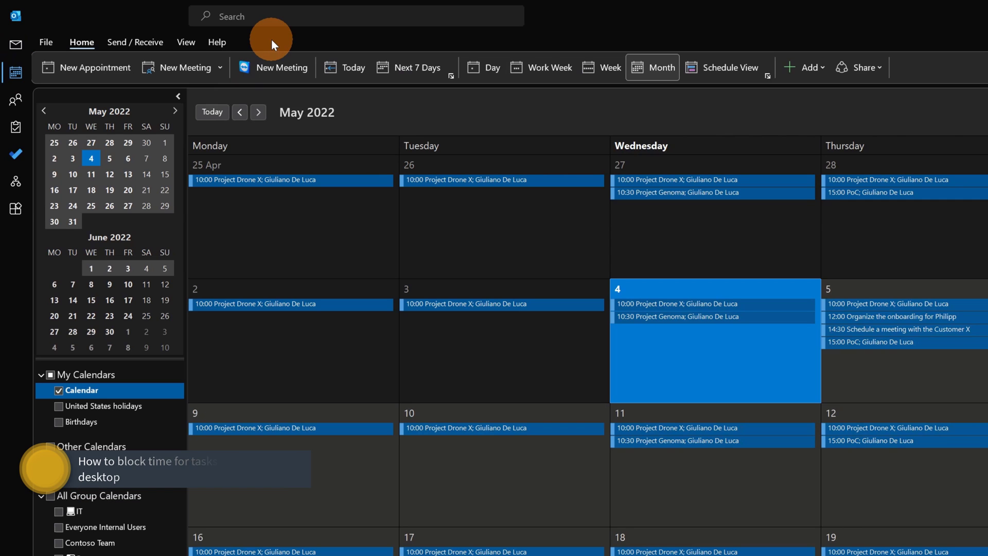
pyautogui.click(188, 42)
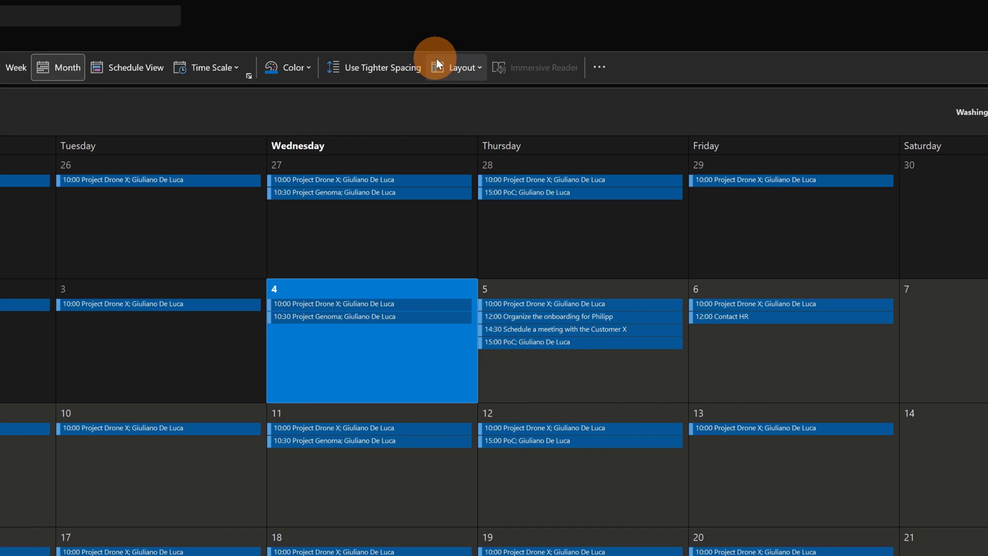
pyautogui.click(464, 69)
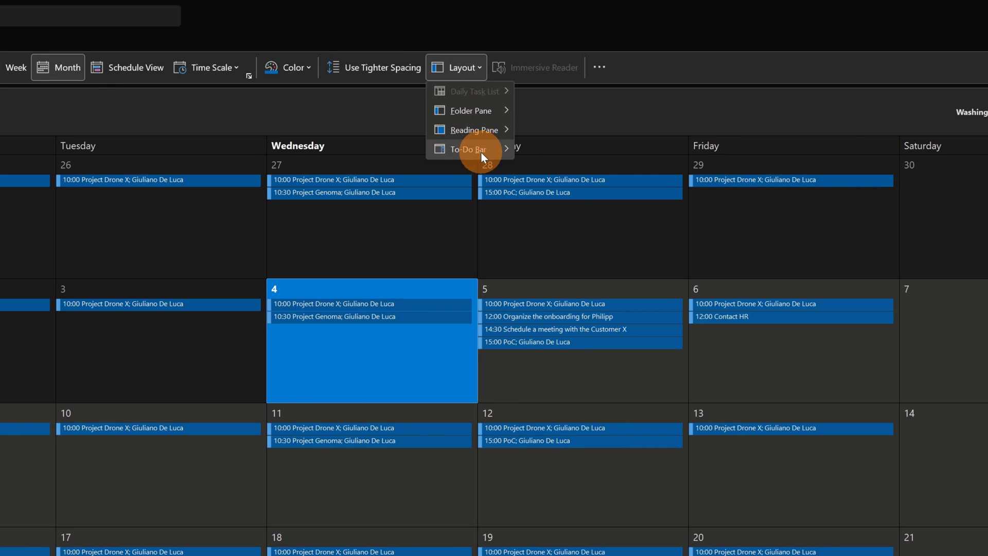
pyautogui.moveTo(472, 154)
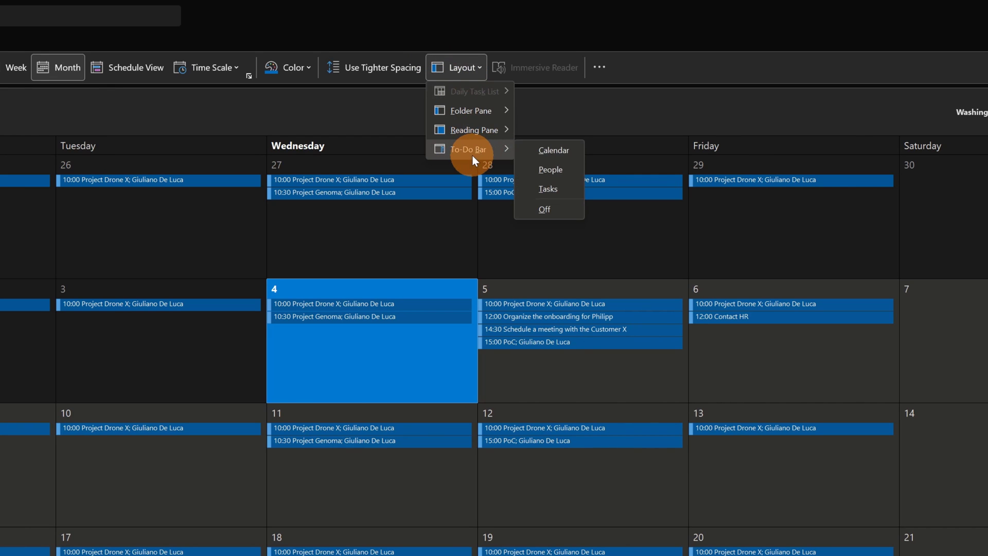
pyautogui.click(550, 189)
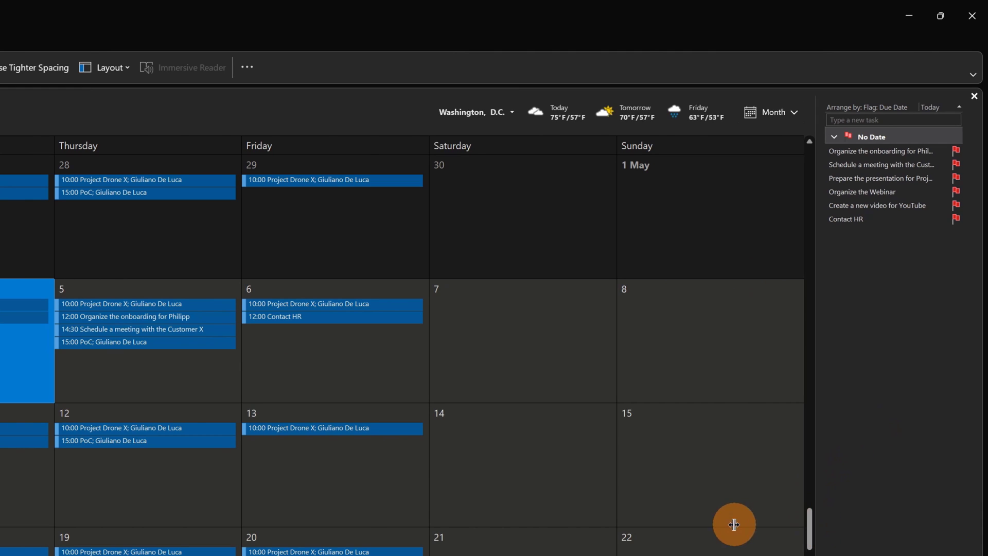
# - Widen the To-Do pane and switch the calendar from Month to Week view
pyautogui.moveTo(733, 524); pyautogui.dragTo(646, 430)
pyautogui.click(664, 113)
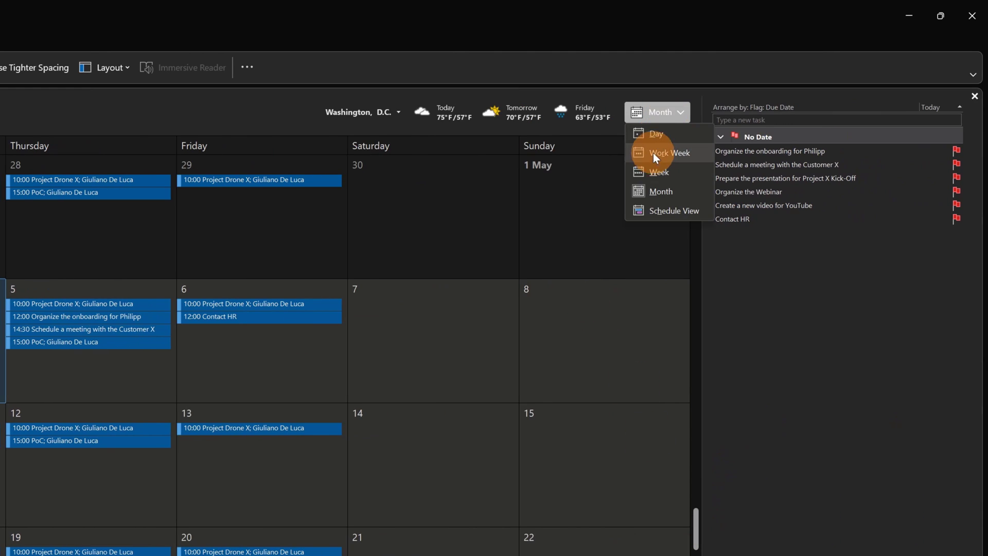
pyautogui.click(661, 173)
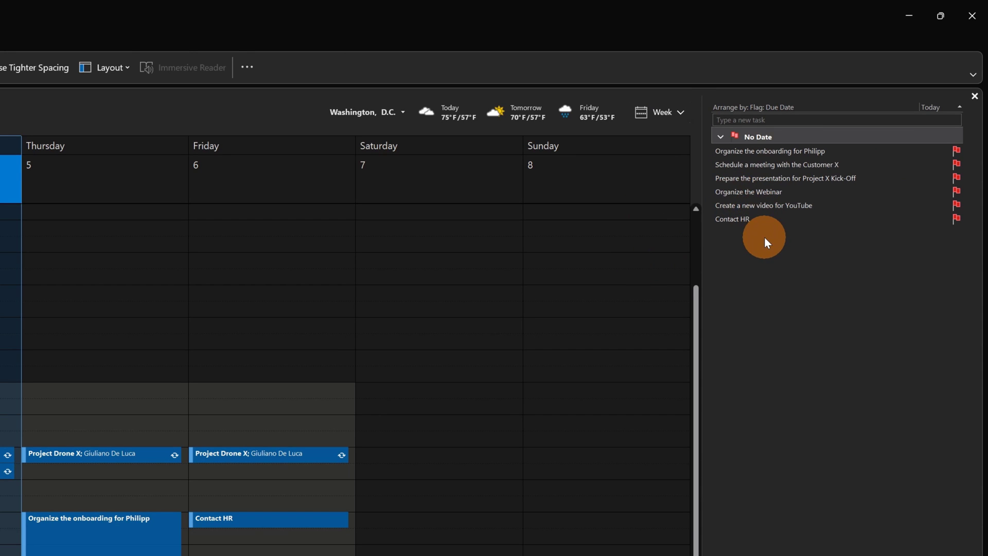
# - Drag Contact HR onto Thursday 5 May at 09:00 and extend it to 10:00
pyautogui.moveTo(741, 220); pyautogui.dragTo(469, 330)
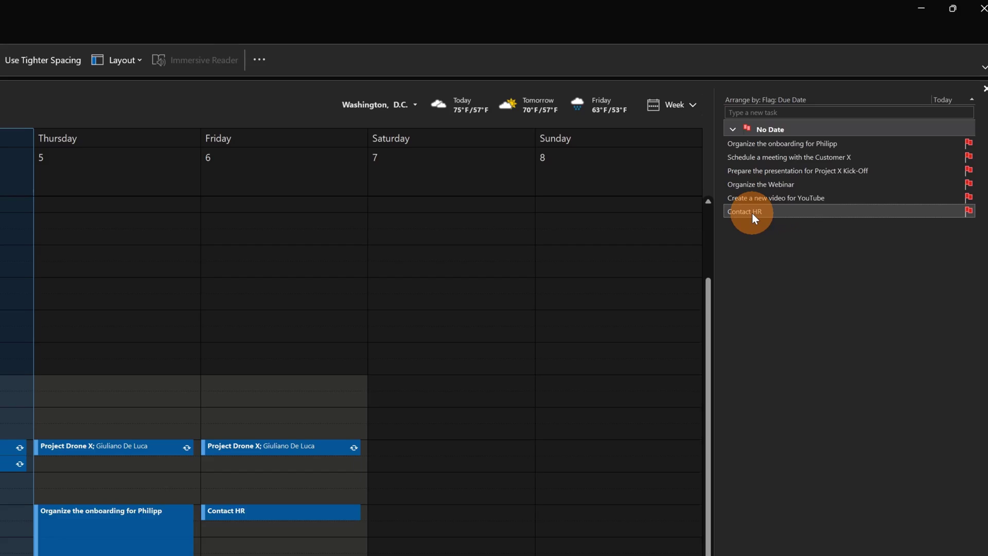
pyautogui.moveTo(721, 177); pyautogui.dragTo(492, 373)
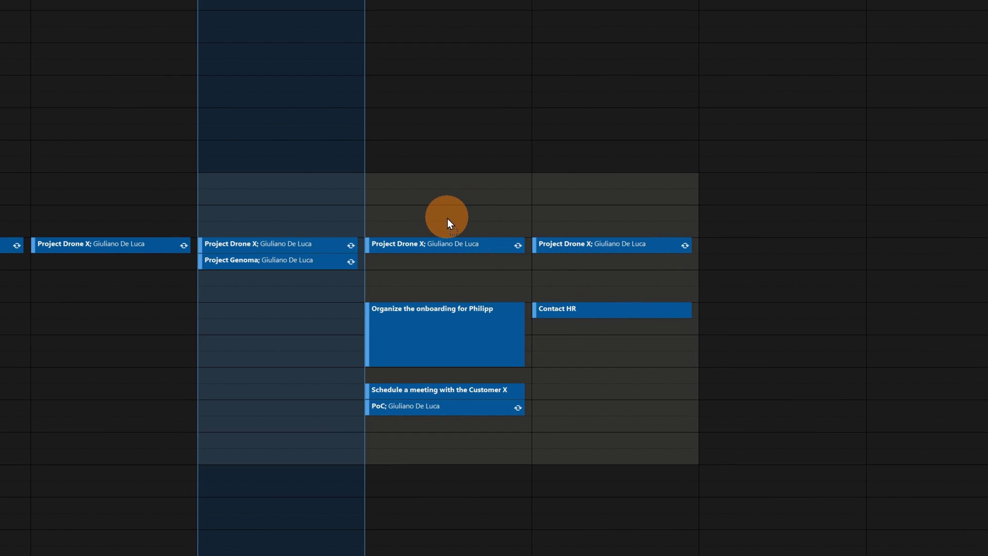
pyautogui.moveTo(446, 217); pyautogui.dragTo(447, 217)
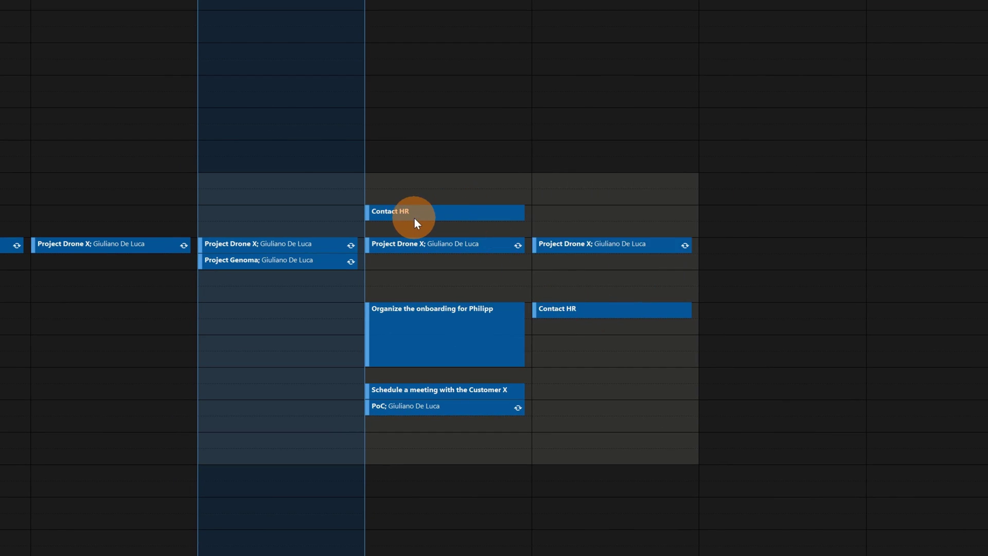
pyautogui.moveTo(415, 218)
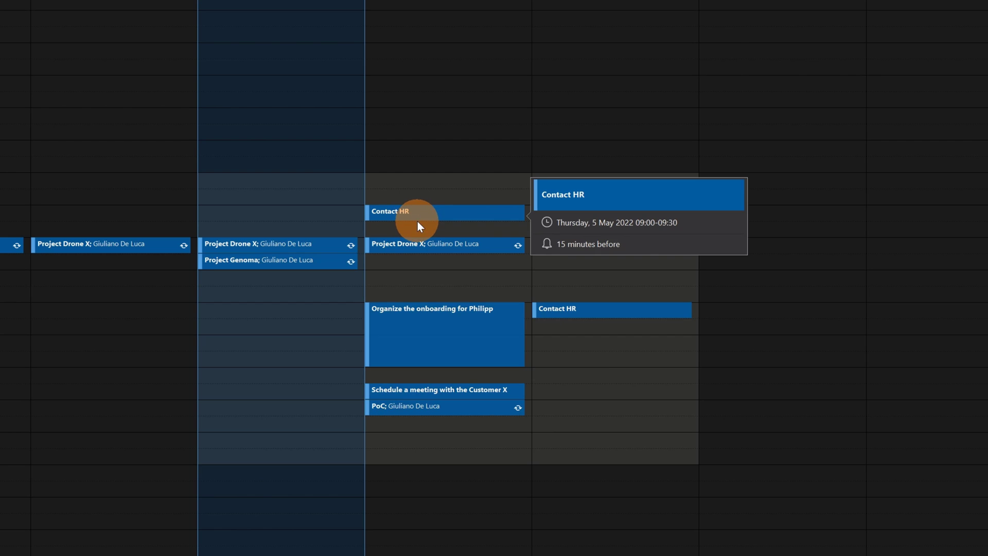
pyautogui.moveTo(416, 219); pyautogui.dragTo(416, 233)
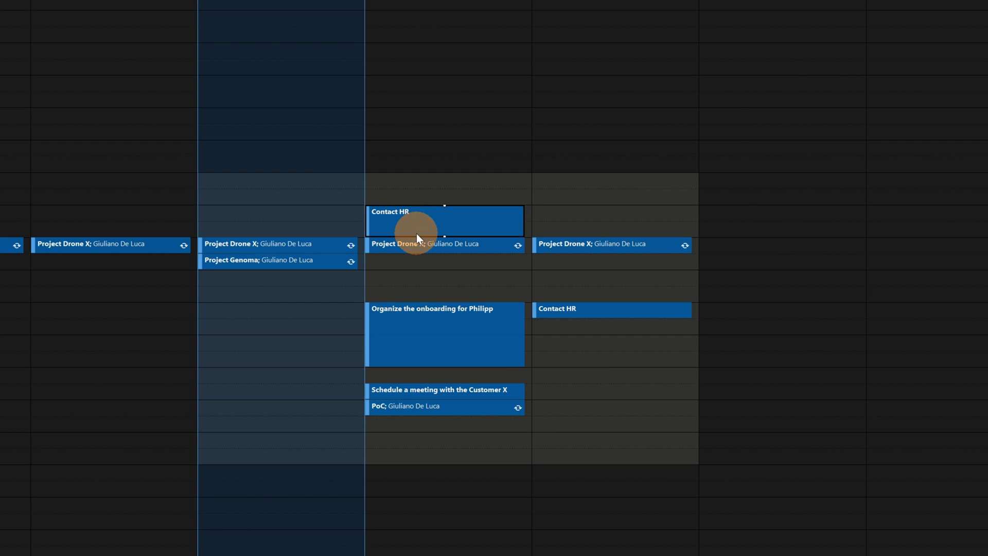
pyautogui.moveTo(413, 226)
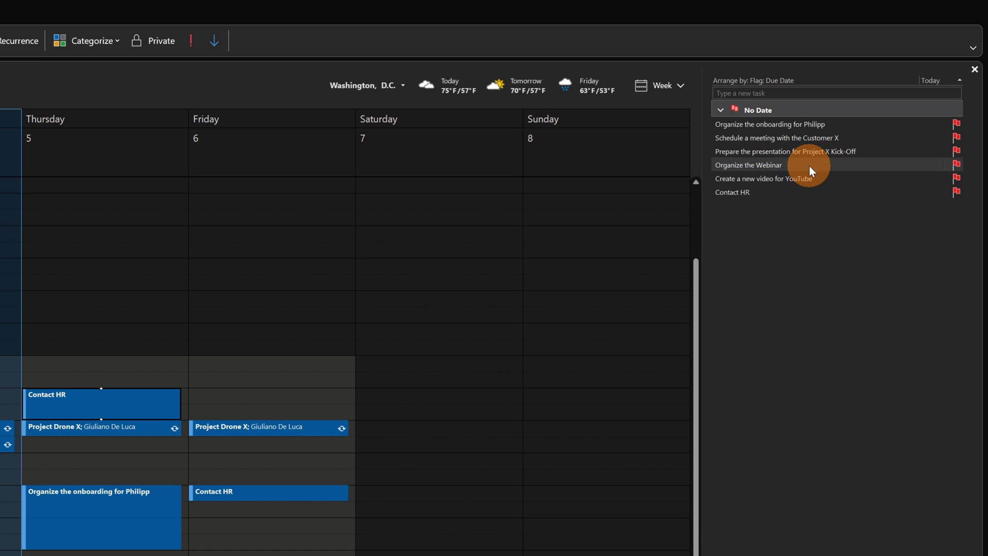
# - Mark Contact HR complete from its context menu, leaving five flagged tasks
pyautogui.moveTo(796, 181)
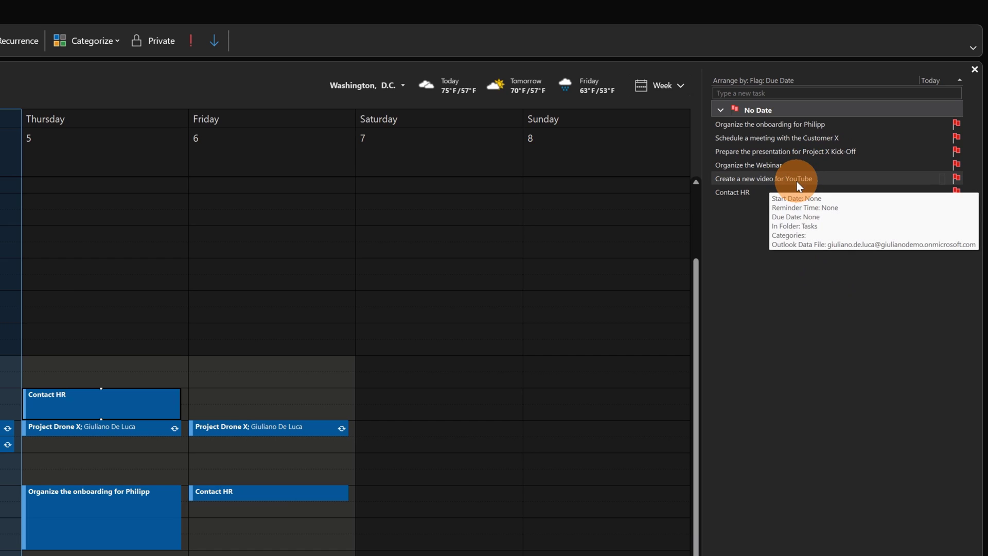
pyautogui.rightClick(779, 195)
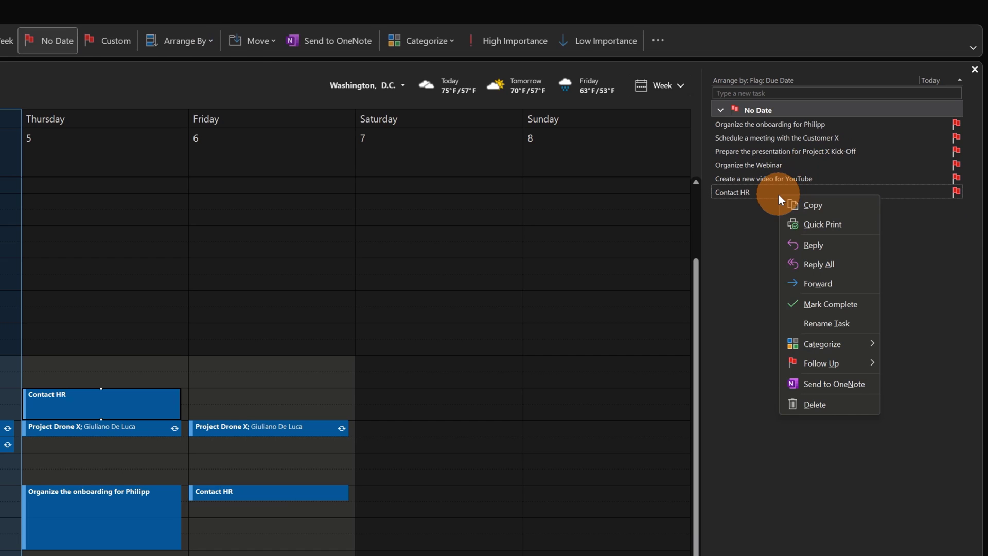
pyautogui.click(830, 304)
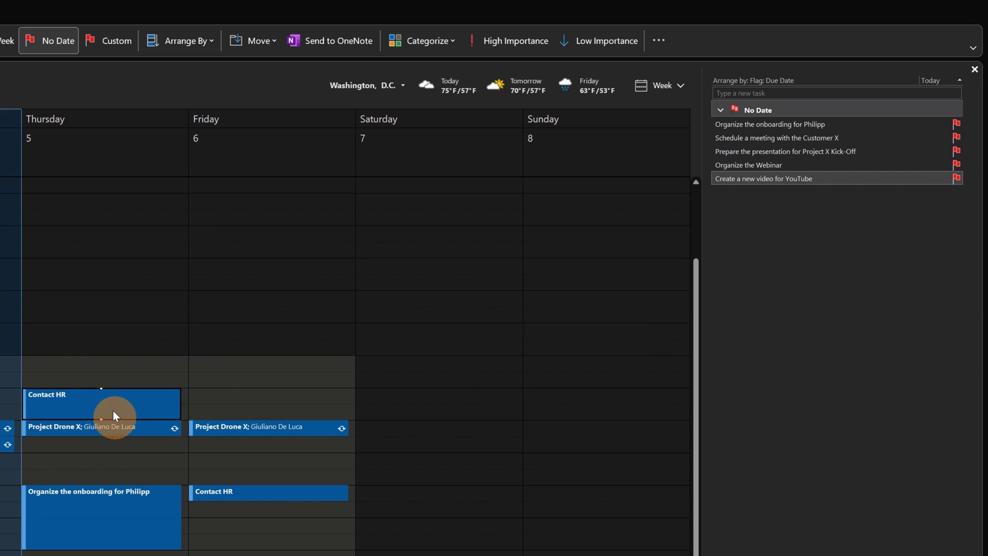
pyautogui.moveTo(96, 411)
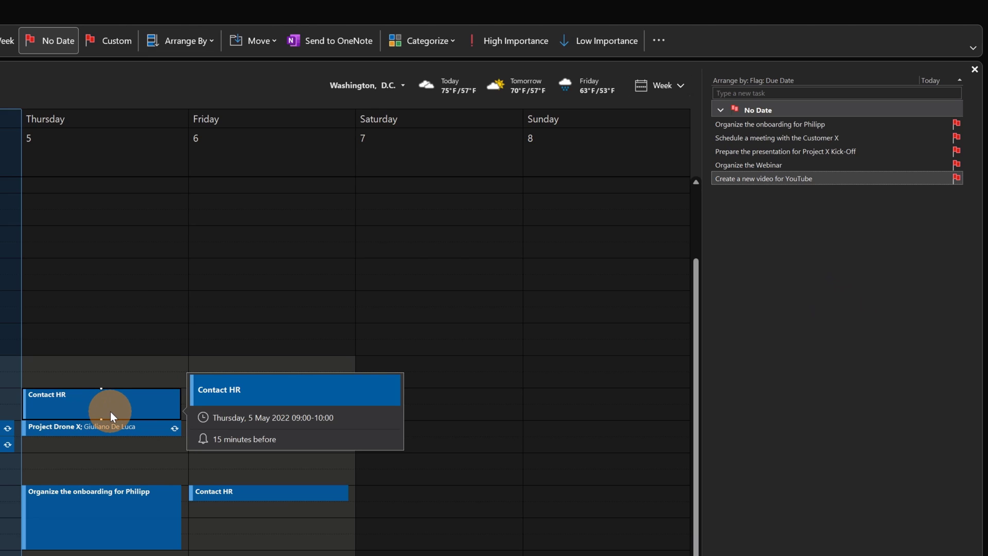